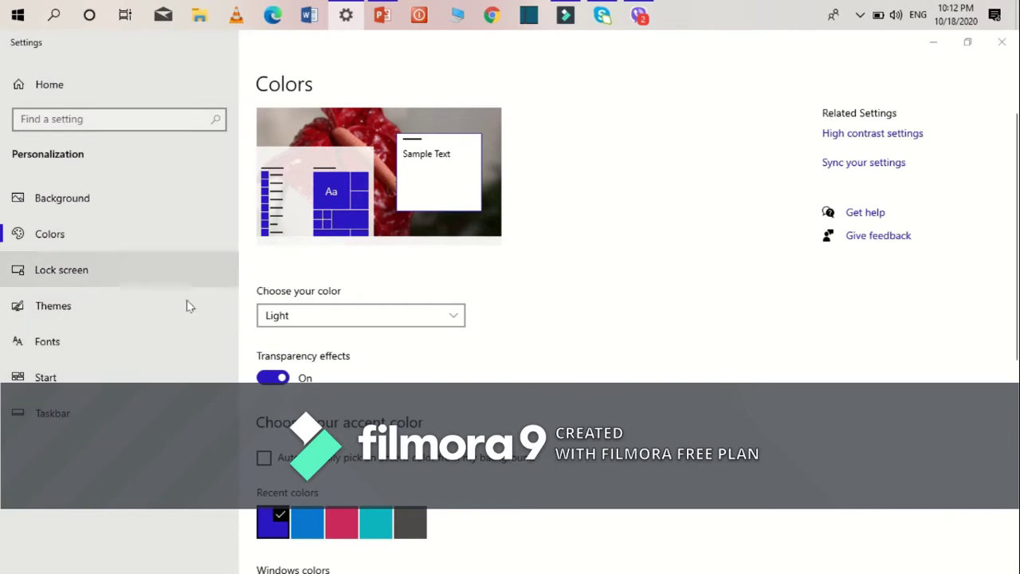
Step: Set the Windows color mode to Dark
{"action": "left_click", "coordinate": [394, 315]}
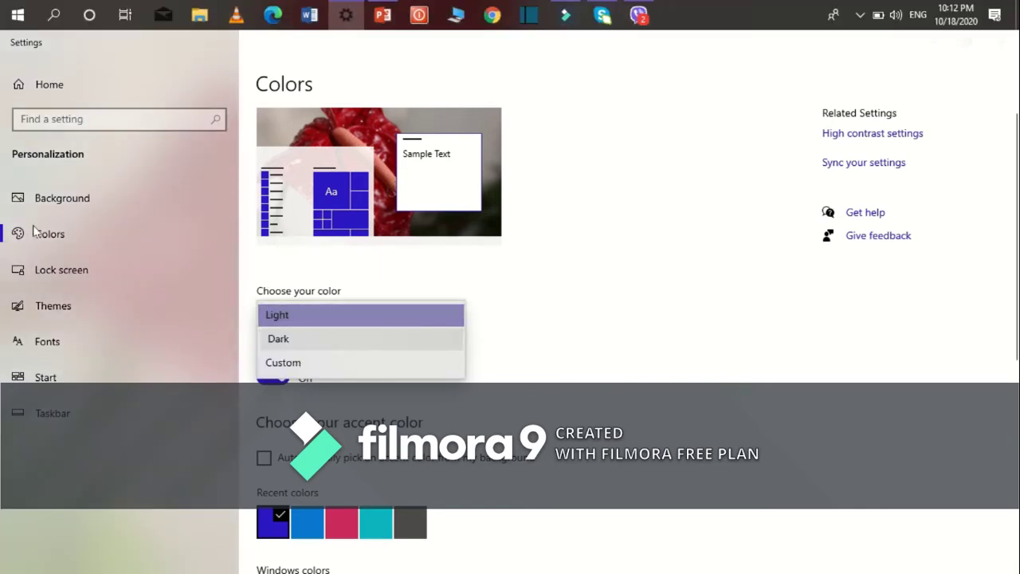
{"action": "left_click", "coordinate": [278, 338]}
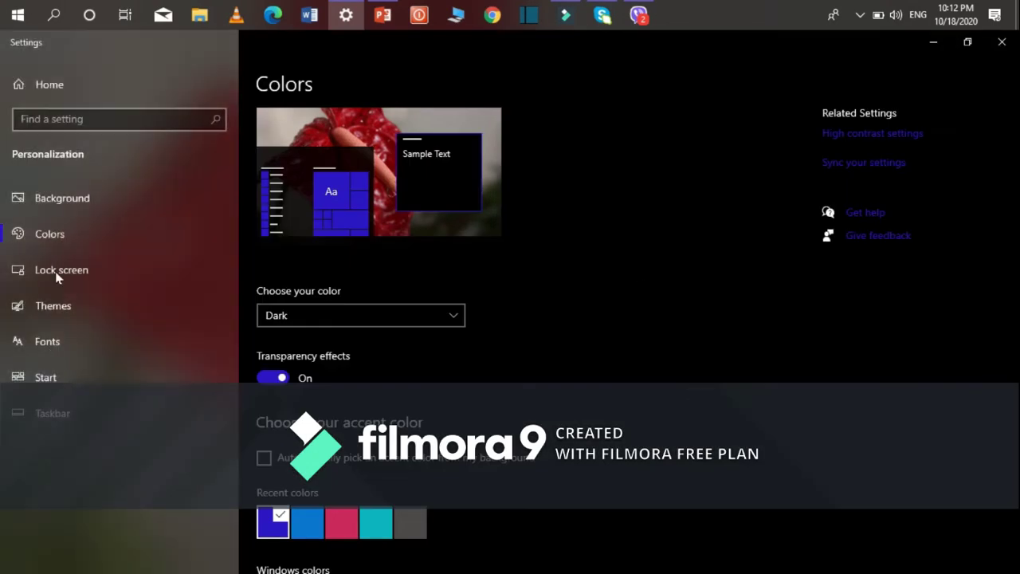
Step: Try the Left and Bottom options for the taskbar location, set it back to Top, and close Settings
{"action": "left_click", "coordinate": [67, 419]}
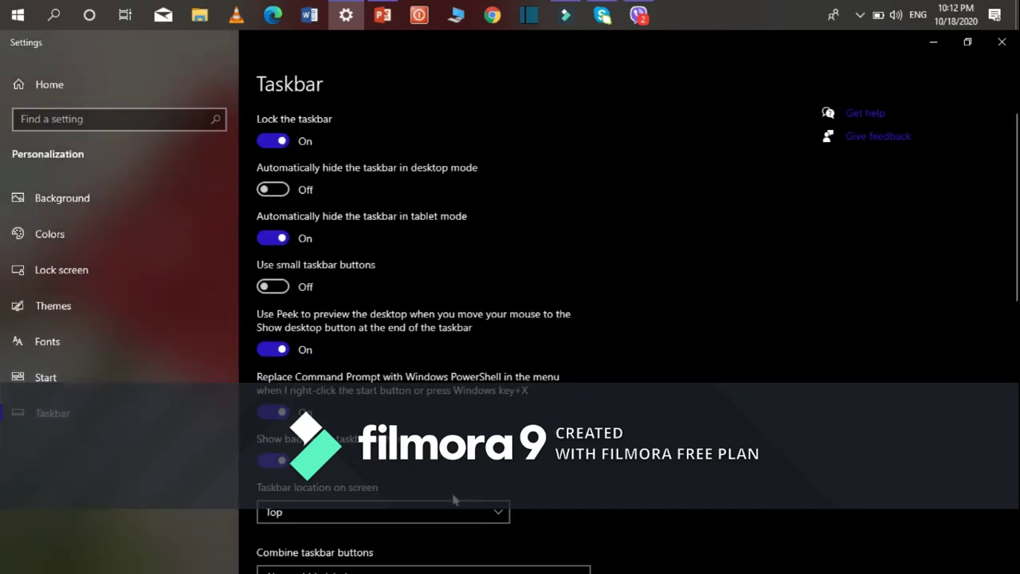
{"action": "left_click", "coordinate": [408, 512]}
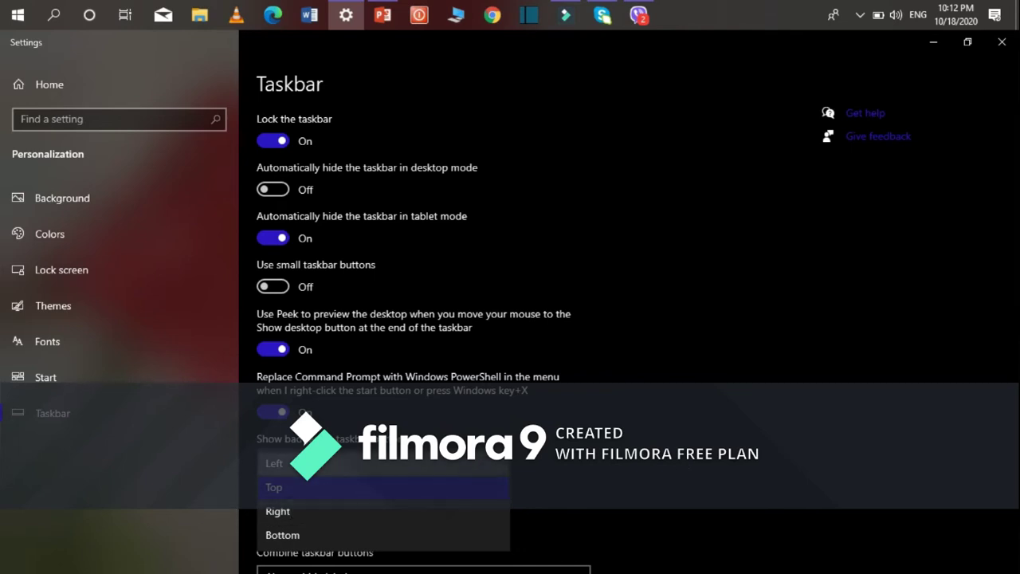
{"action": "left_click", "coordinate": [315, 470]}
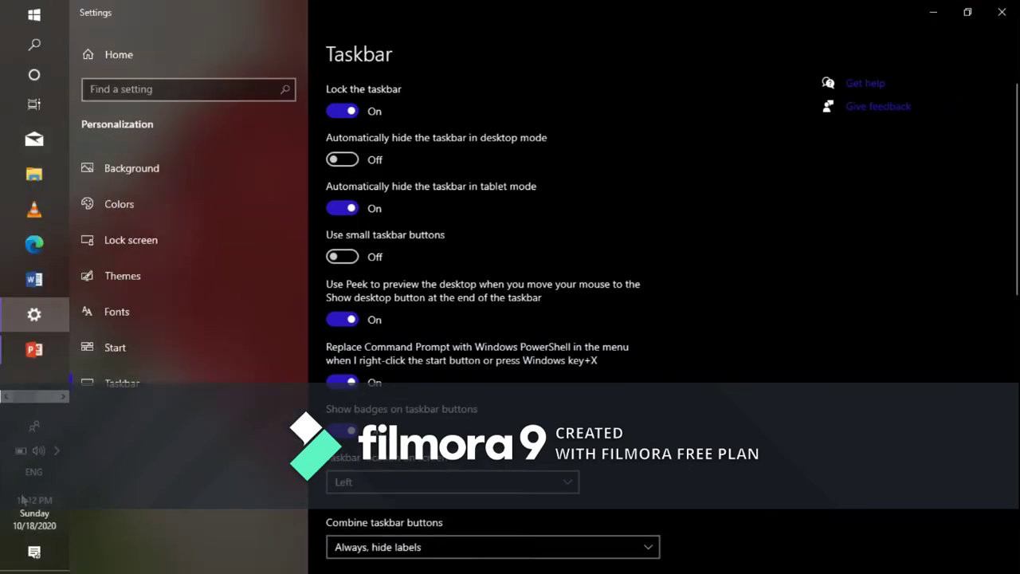
{"action": "left_click", "coordinate": [459, 492]}
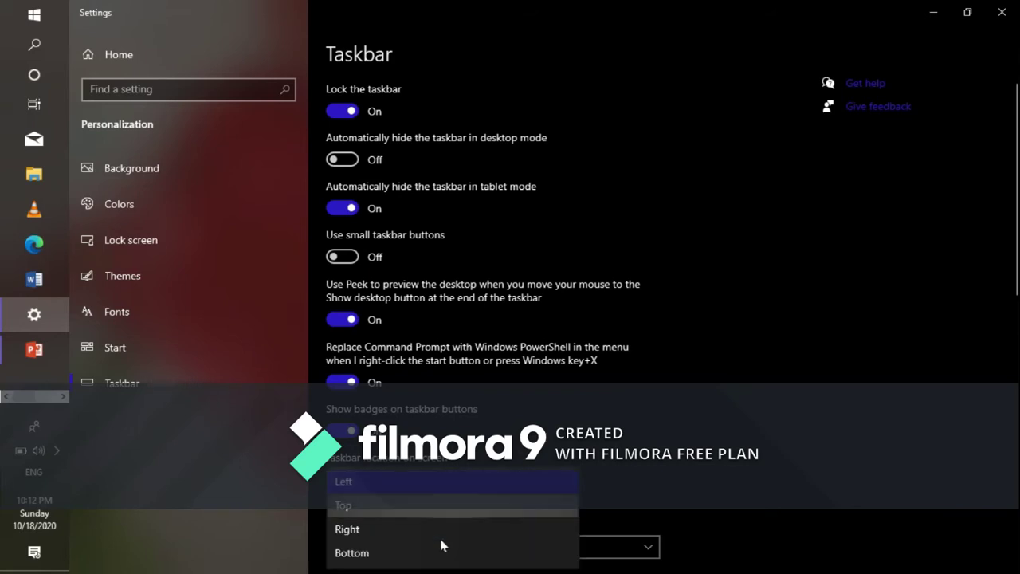
{"action": "left_click", "coordinate": [433, 558]}
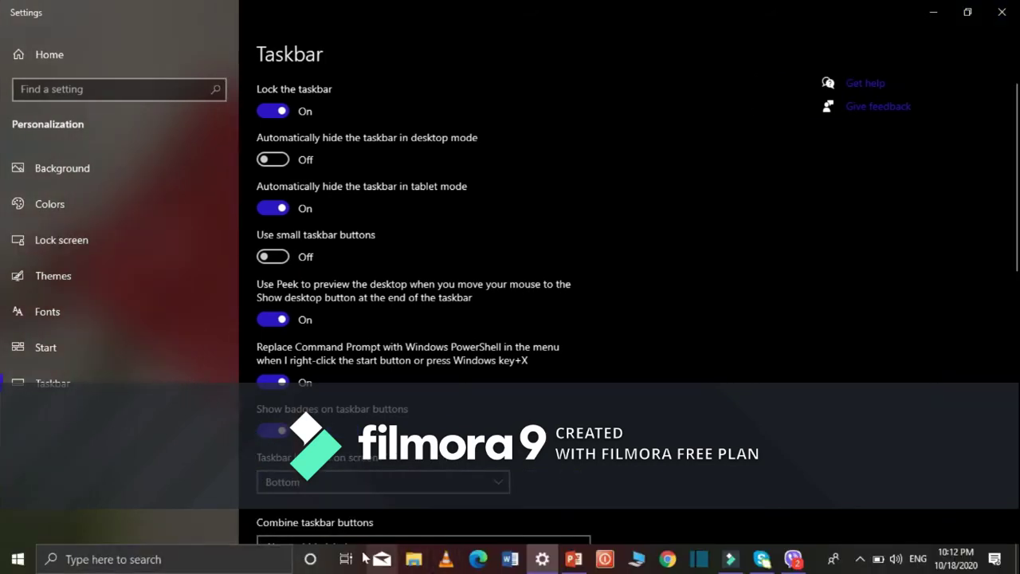
{"action": "left_click", "coordinate": [391, 483]}
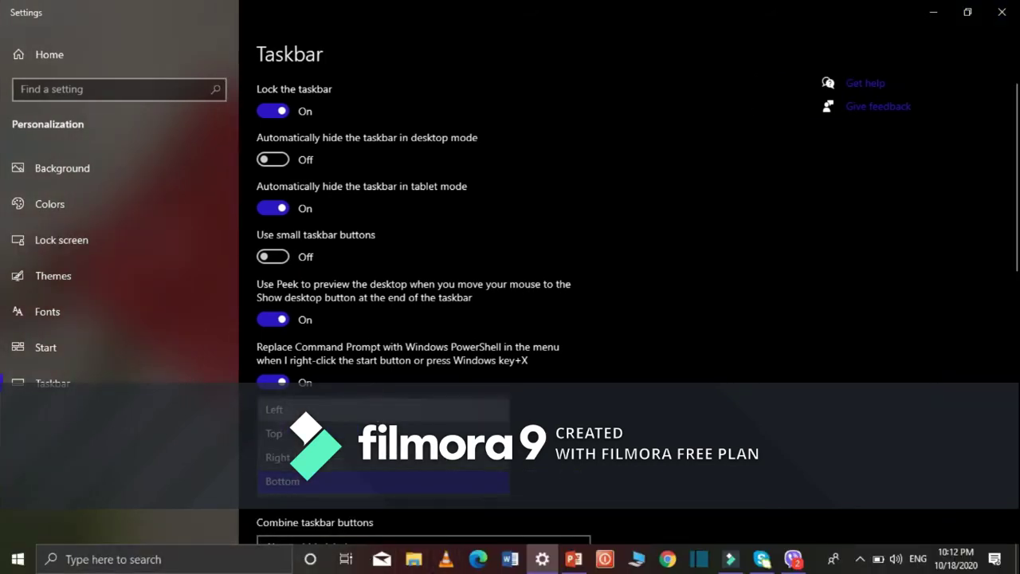
{"action": "left_click", "coordinate": [350, 437]}
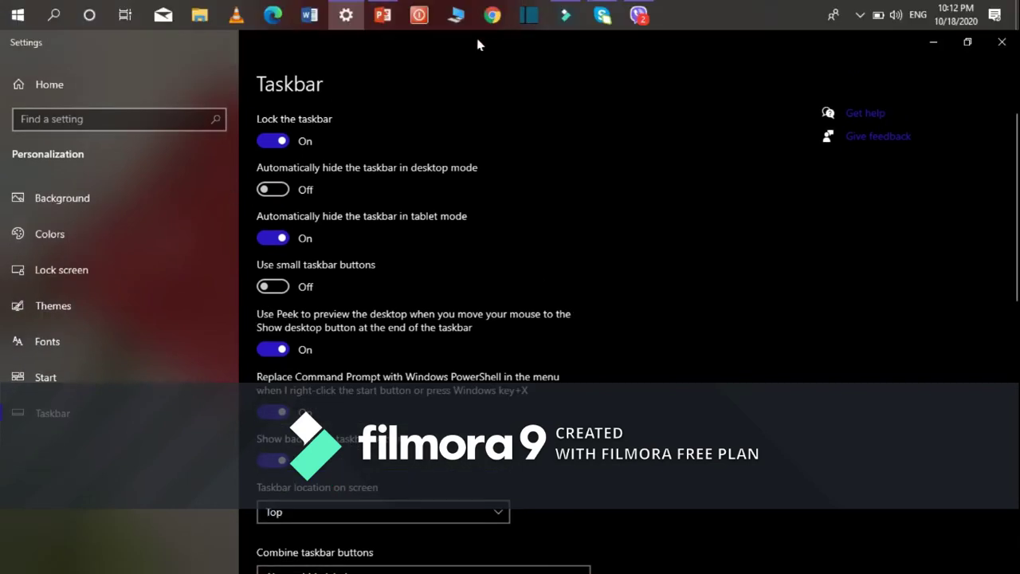
{"action": "left_click", "coordinate": [1003, 39]}
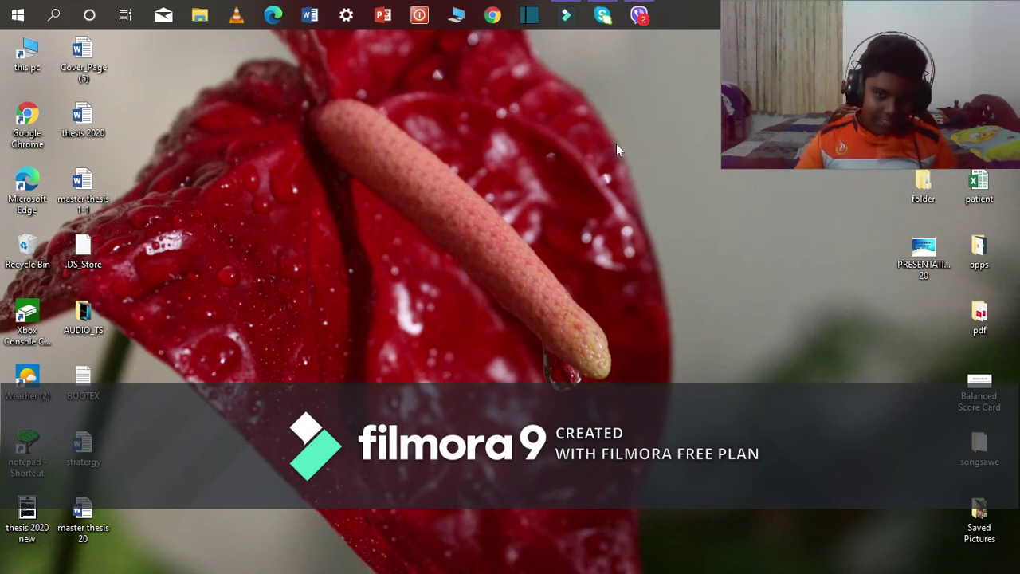
Step: Hide all the icons on the desktop
{"action": "right_click", "coordinate": [509, 226]}
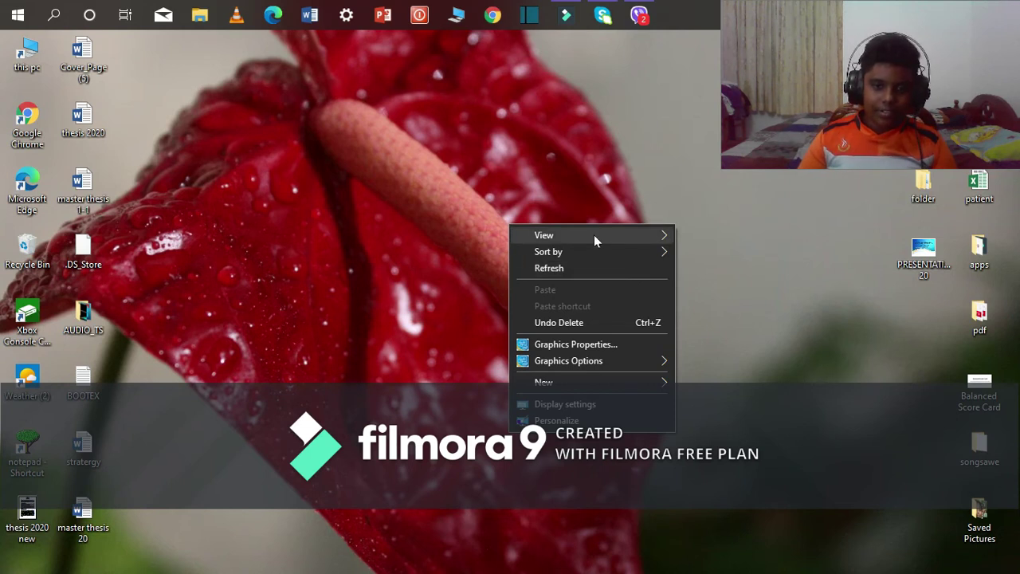
{"action": "mouse_move", "coordinate": [594, 235]}
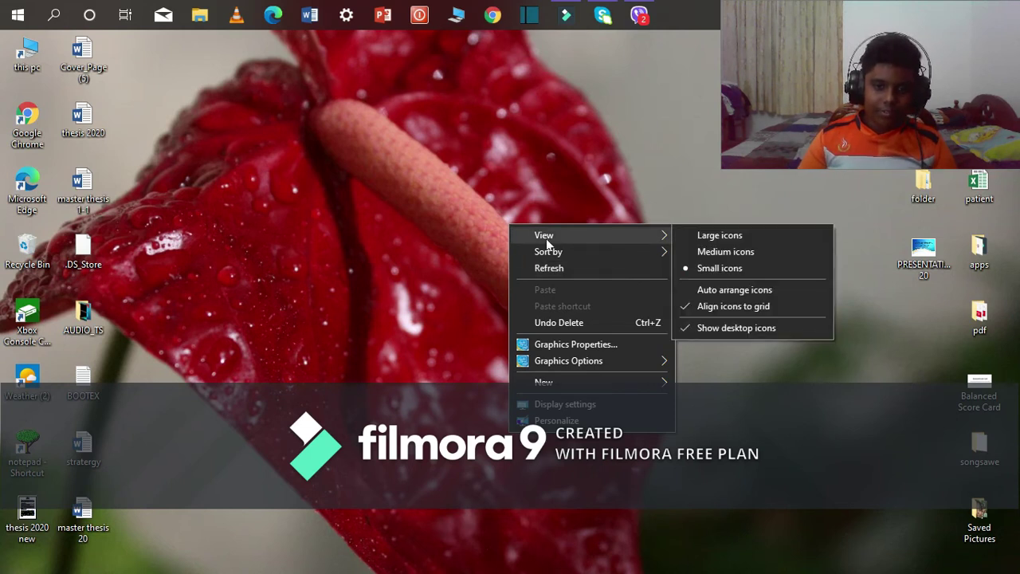
{"action": "left_click", "coordinate": [738, 331]}
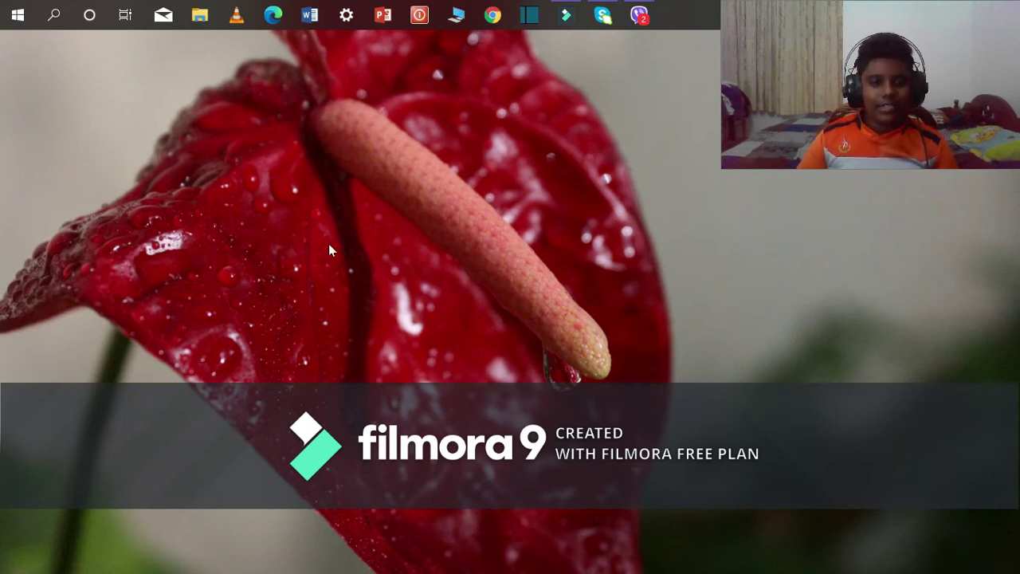
Step: Turn the display of desktop icons back on
{"action": "right_click", "coordinate": [547, 284]}
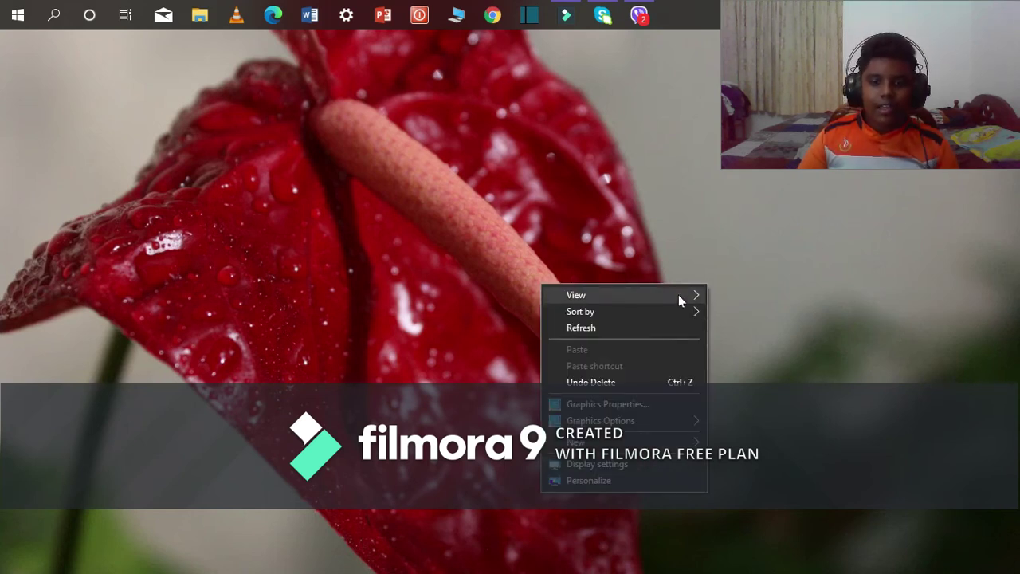
{"action": "mouse_move", "coordinate": [700, 295]}
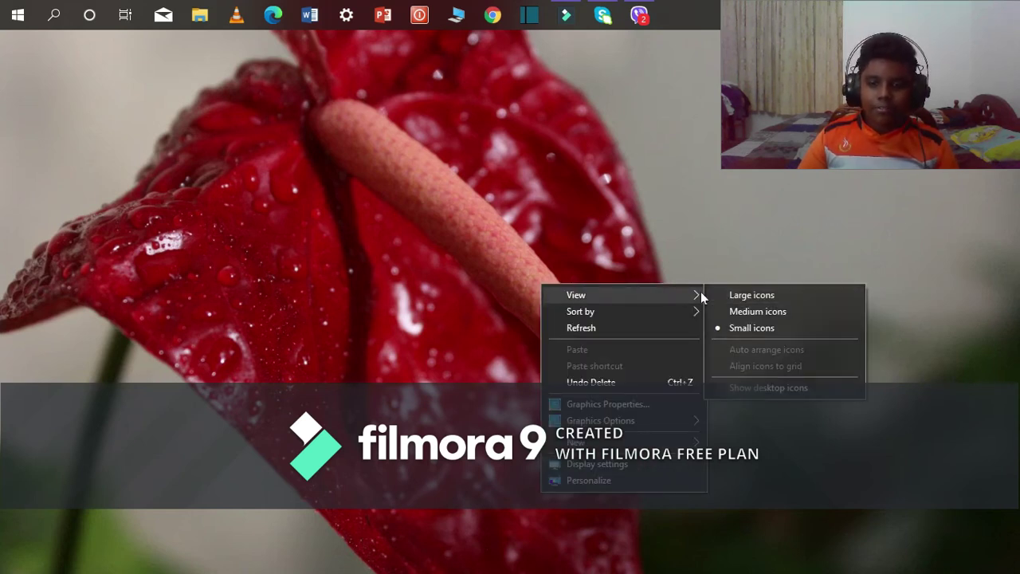
{"action": "left_click", "coordinate": [762, 391]}
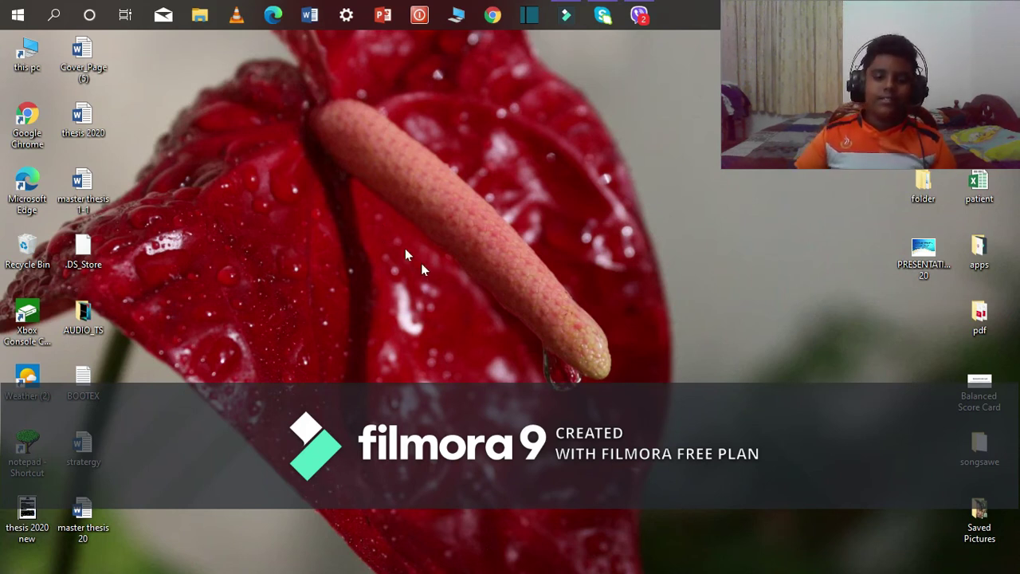
Step: View the folders and drives in This PC from the desktop shortcut, and close its window
{"action": "double_click", "coordinate": [27, 52]}
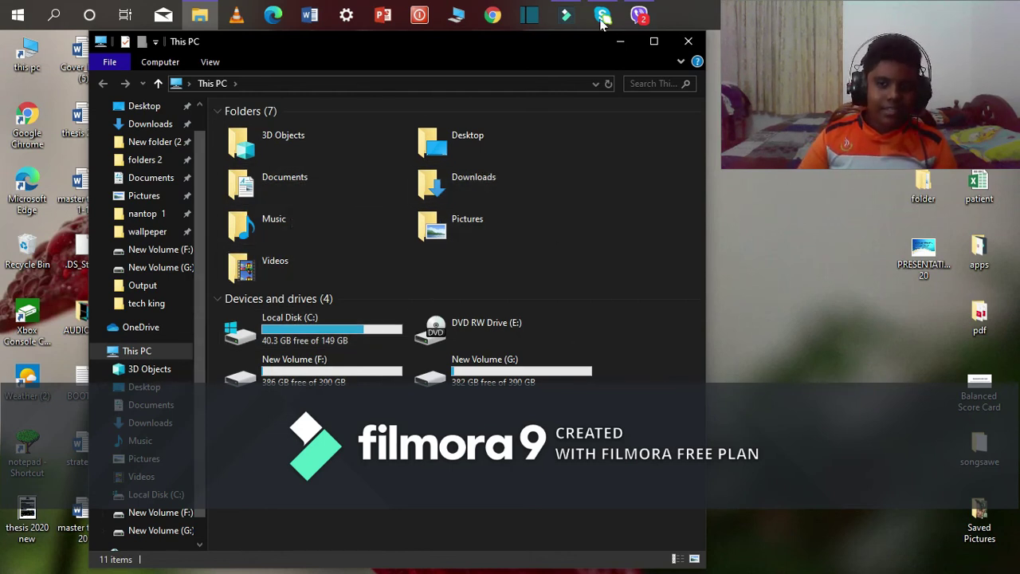
{"action": "left_click", "coordinate": [690, 42]}
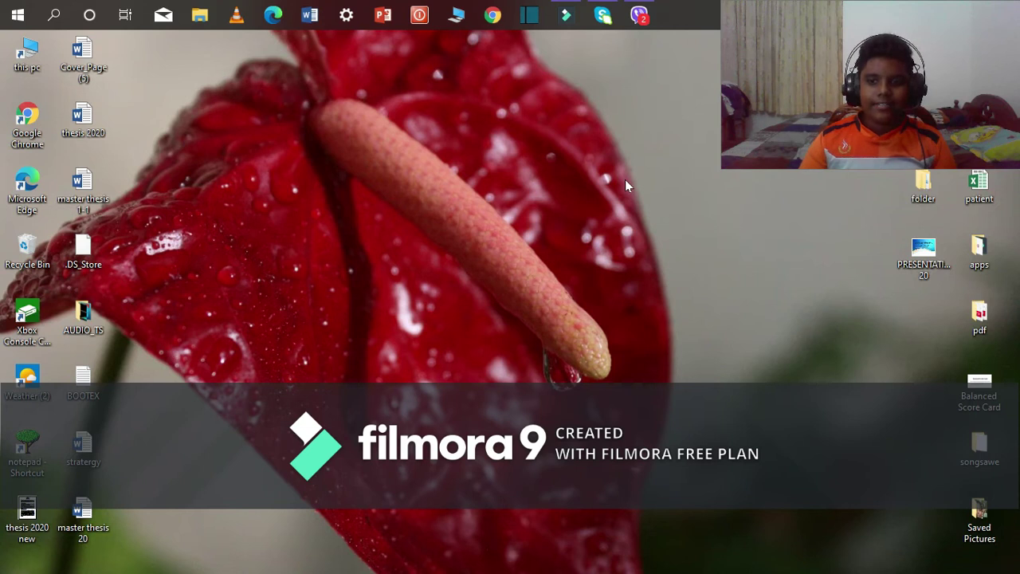
Step: Open the desktop's personalization settings and go to the Colors page
{"action": "right_click", "coordinate": [421, 211]}
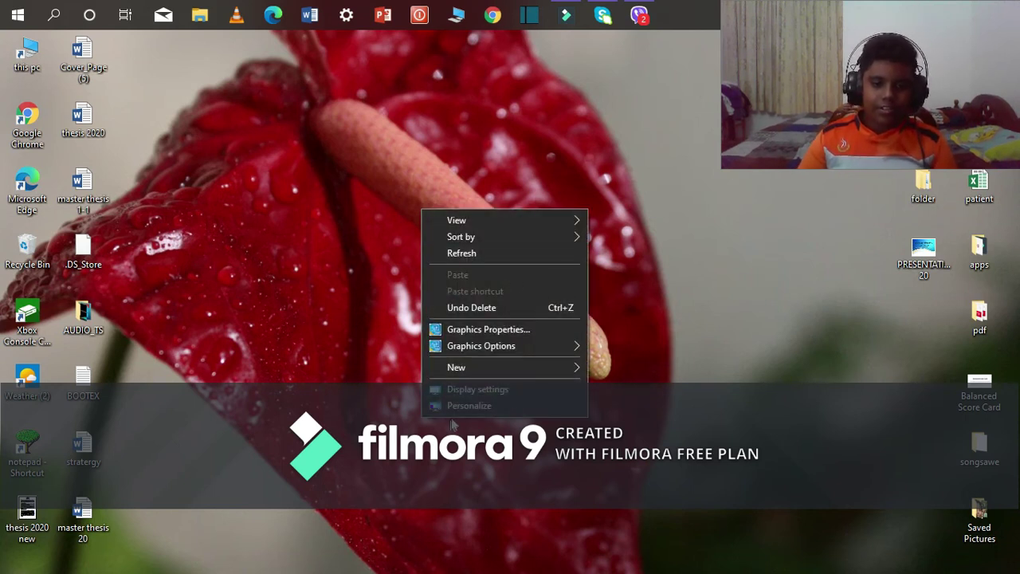
{"action": "left_click", "coordinate": [484, 406]}
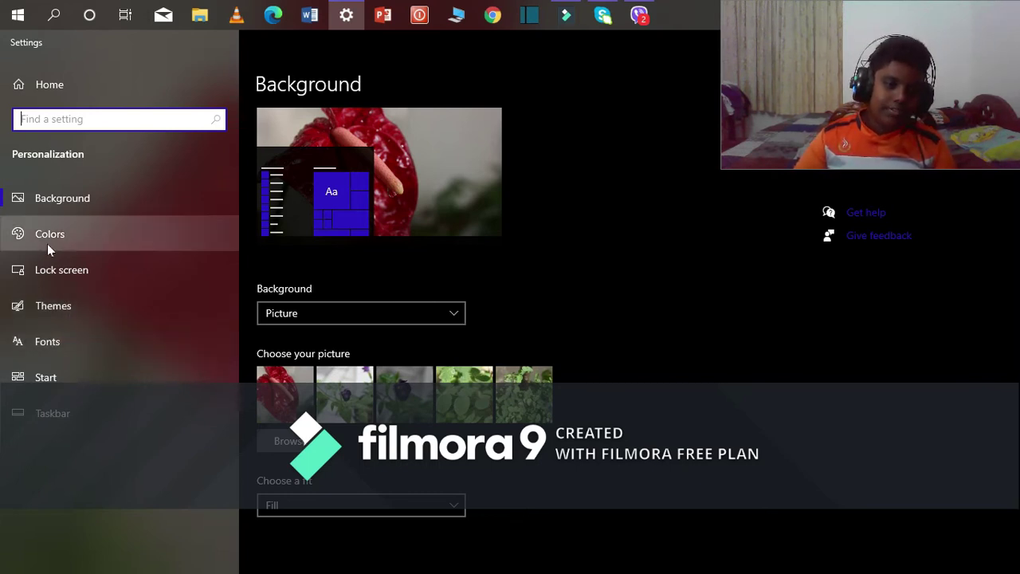
{"action": "left_click", "coordinate": [152, 232]}
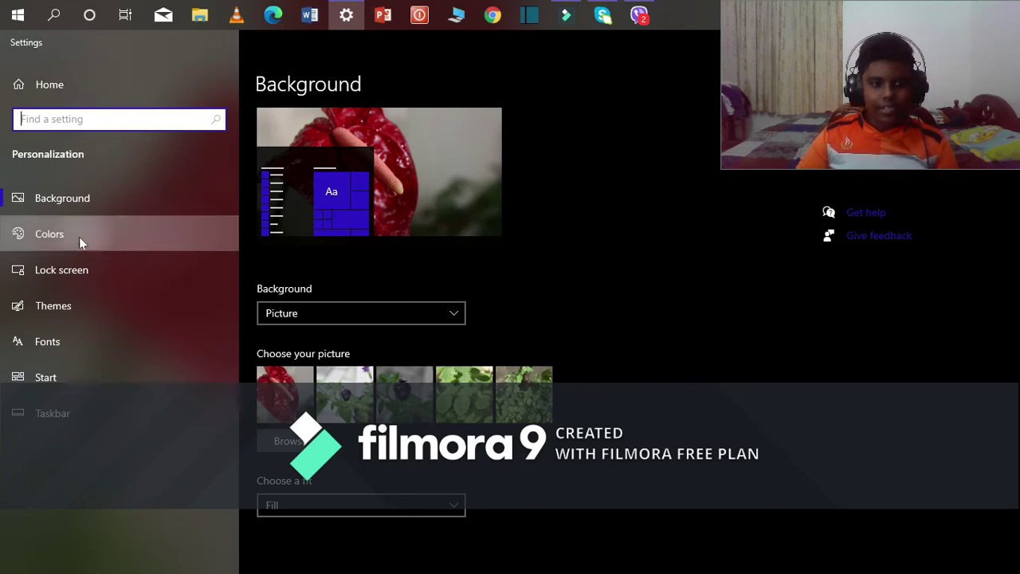
{"action": "left_click", "coordinate": [54, 234]}
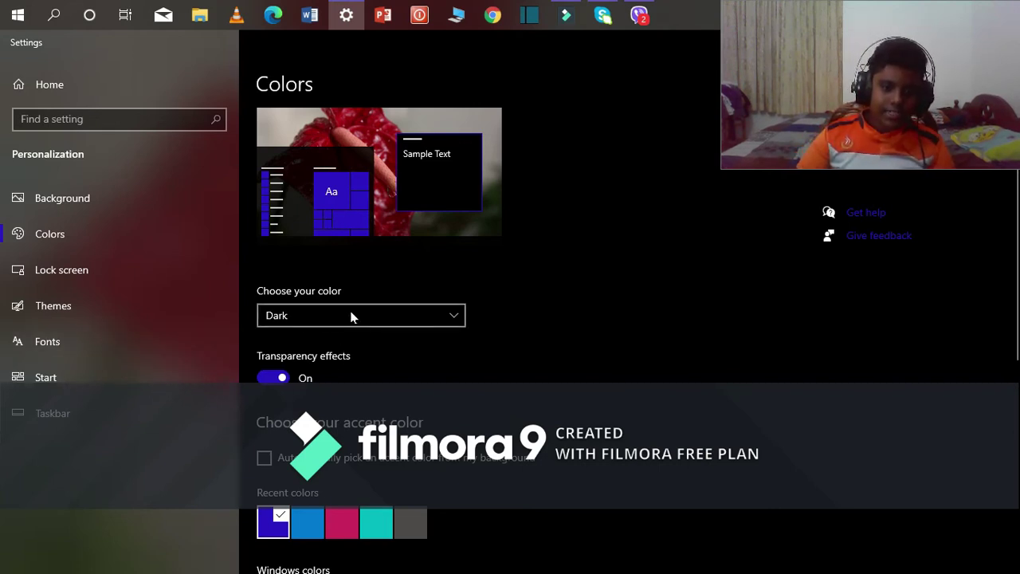
Step: Look over the color mode choices and set the Windows color mode to Light
{"action": "left_click", "coordinate": [400, 318]}
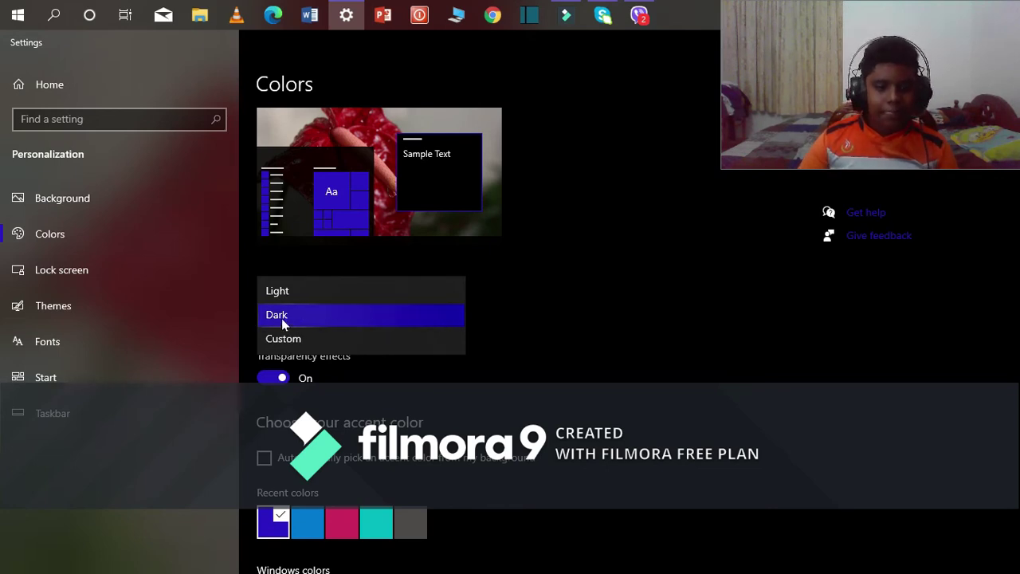
{"action": "left_click", "coordinate": [576, 297]}
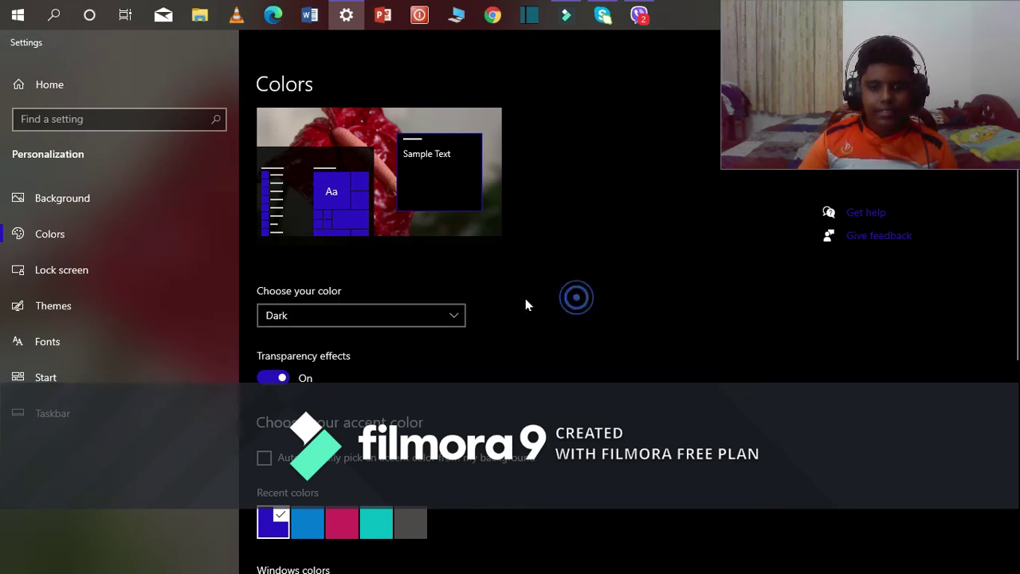
{"action": "left_click", "coordinate": [406, 314]}
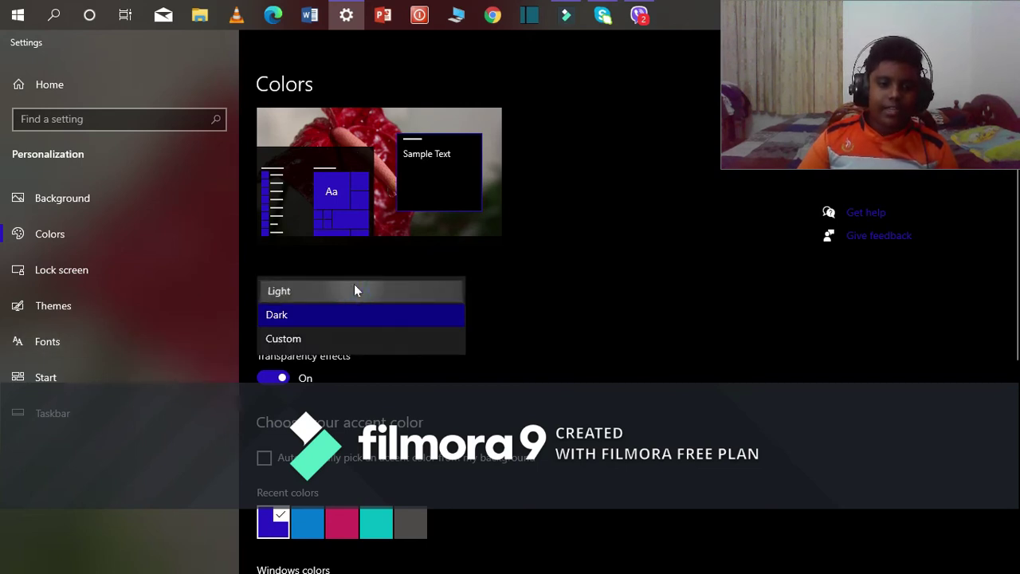
{"action": "left_click", "coordinate": [355, 290]}
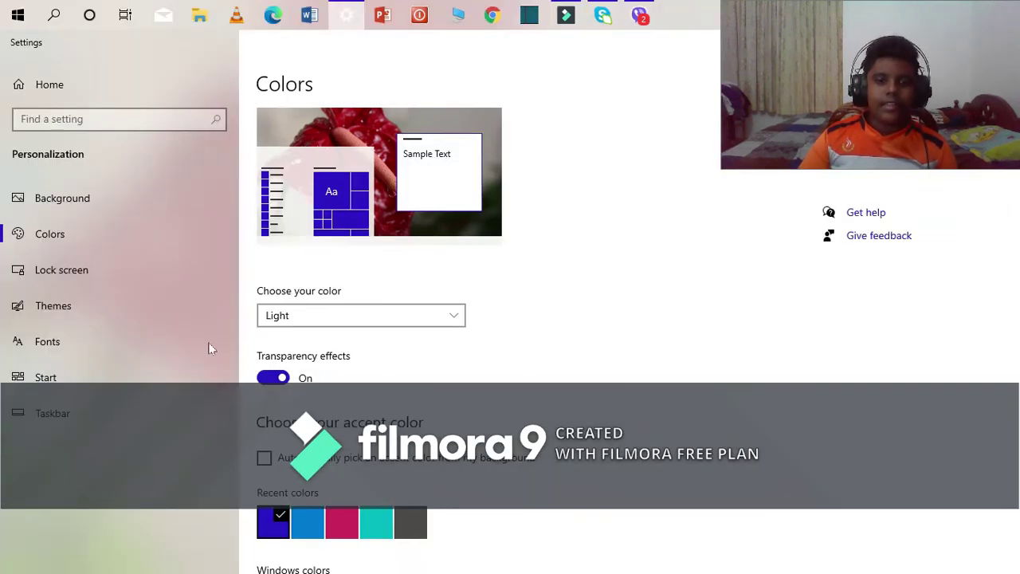
Step: Set the color mode to Custom and look over its default Windows mode and app mode options
{"action": "left_click", "coordinate": [439, 318]}
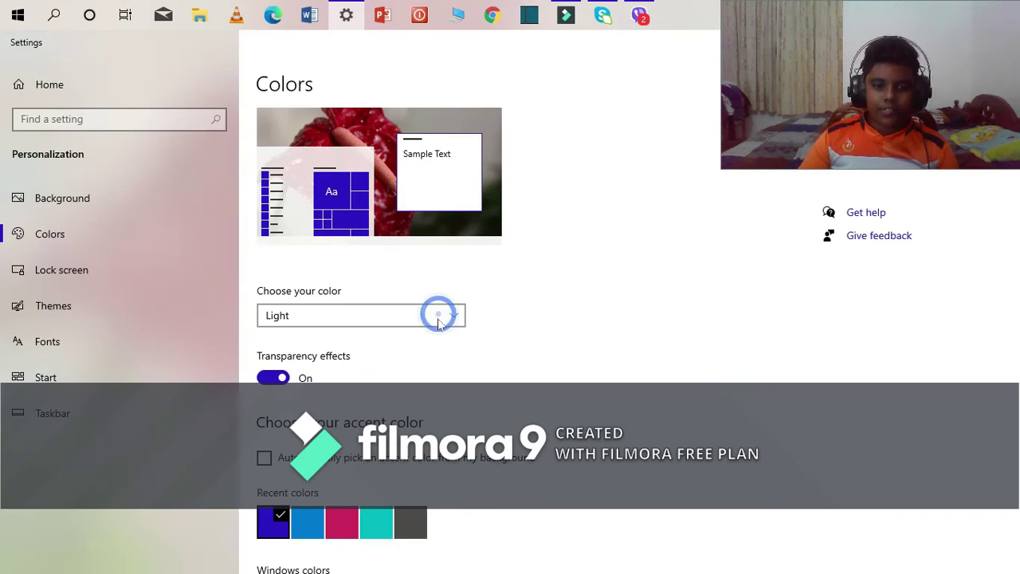
{"action": "left_click", "coordinate": [363, 321]}
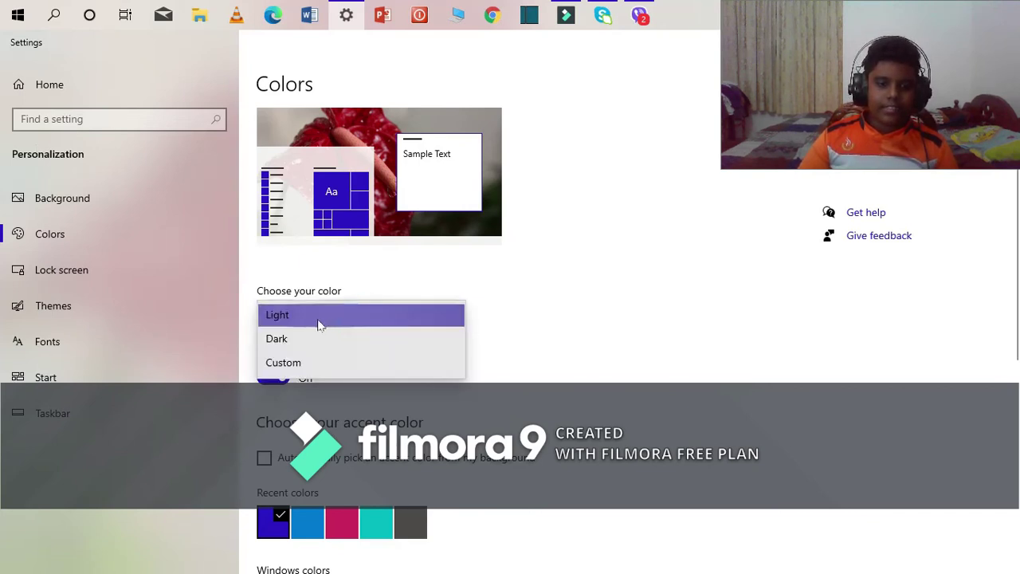
{"action": "left_click", "coordinate": [277, 361]}
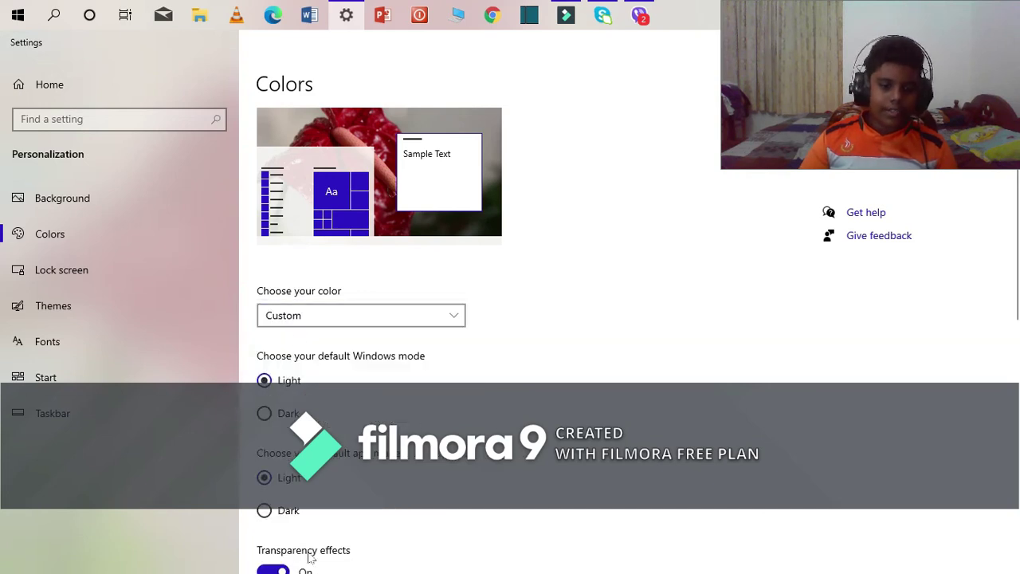
{"action": "scroll", "coordinate": [310, 558], "scroll_direction": "down", "scroll_amount": 2}
{"action": "scroll", "coordinate": [278, 504], "scroll_direction": "up", "scroll_amount": 2}
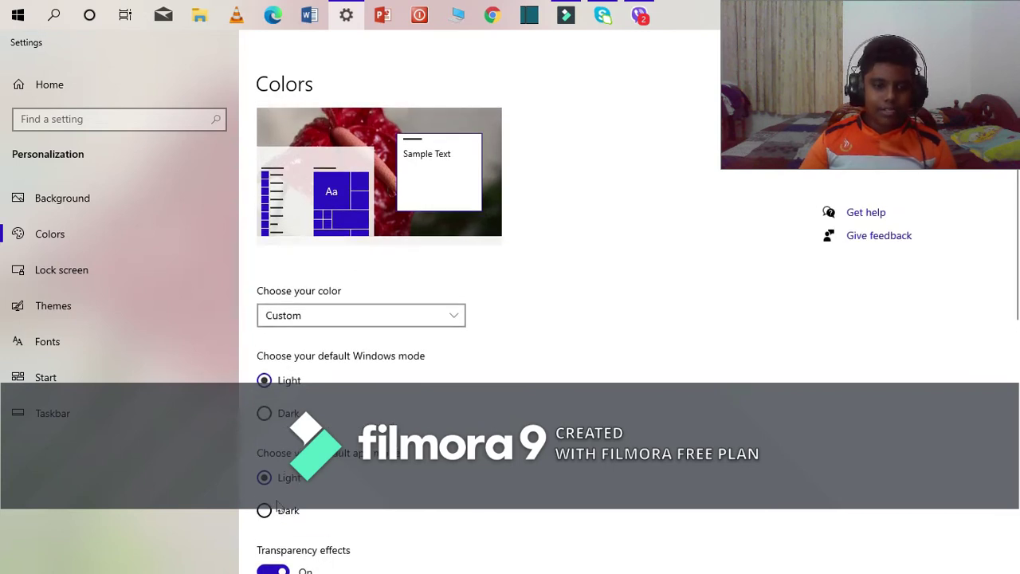
Step: Switch the color mode from Custom back to Dark
{"action": "left_click", "coordinate": [319, 316]}
{"action": "left_click", "coordinate": [324, 296]}
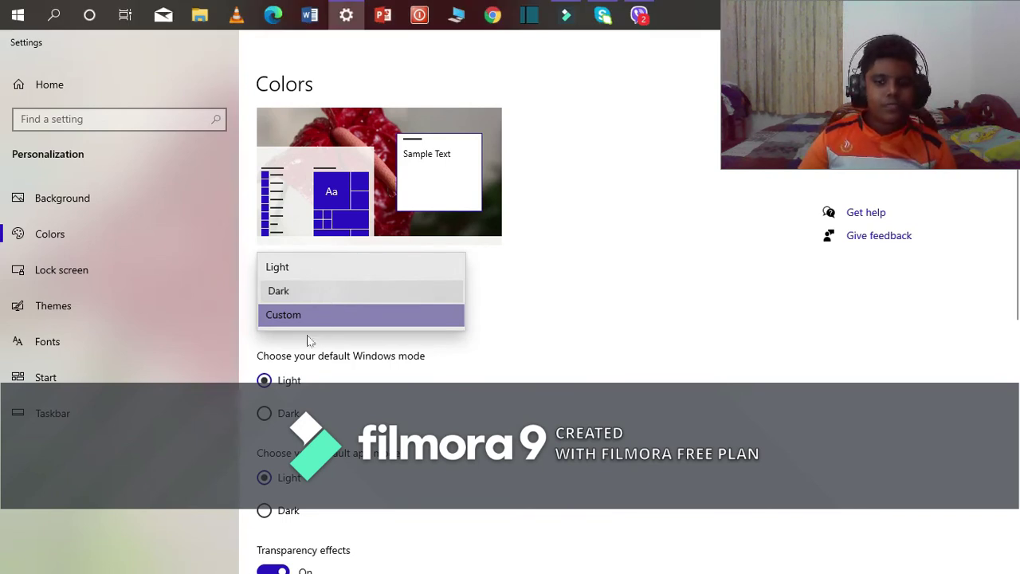
{"action": "left_click", "coordinate": [358, 292]}
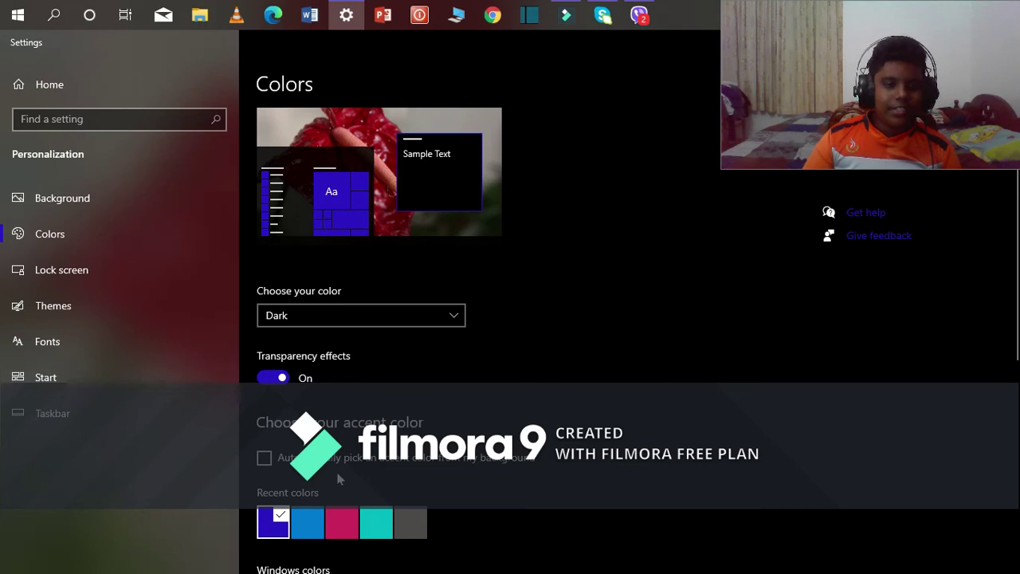
Step: Look at the Background page, and bring up the taskbar location setting on the Taskbar page
{"action": "left_click", "coordinate": [119, 206]}
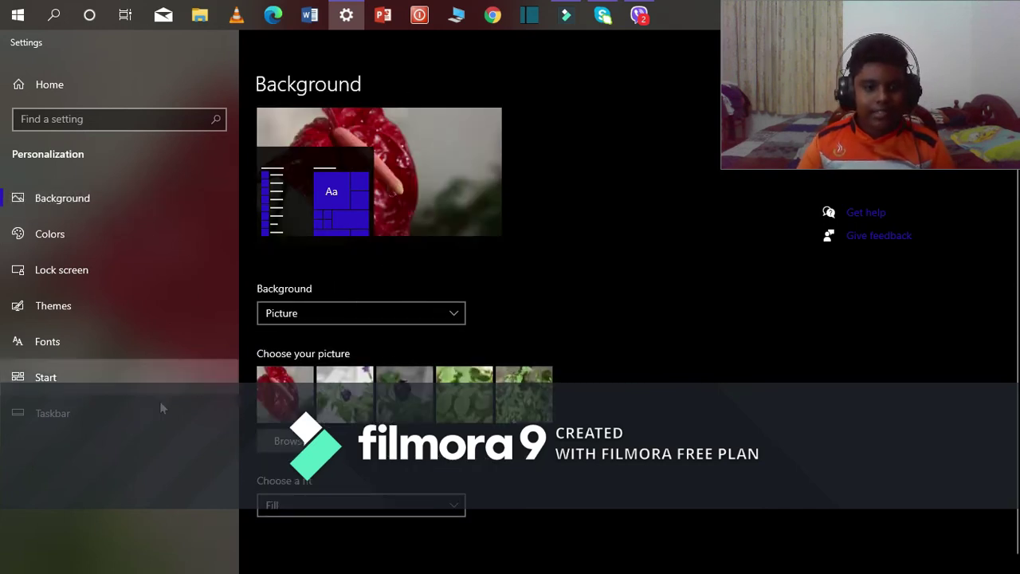
{"action": "left_click", "coordinate": [128, 427]}
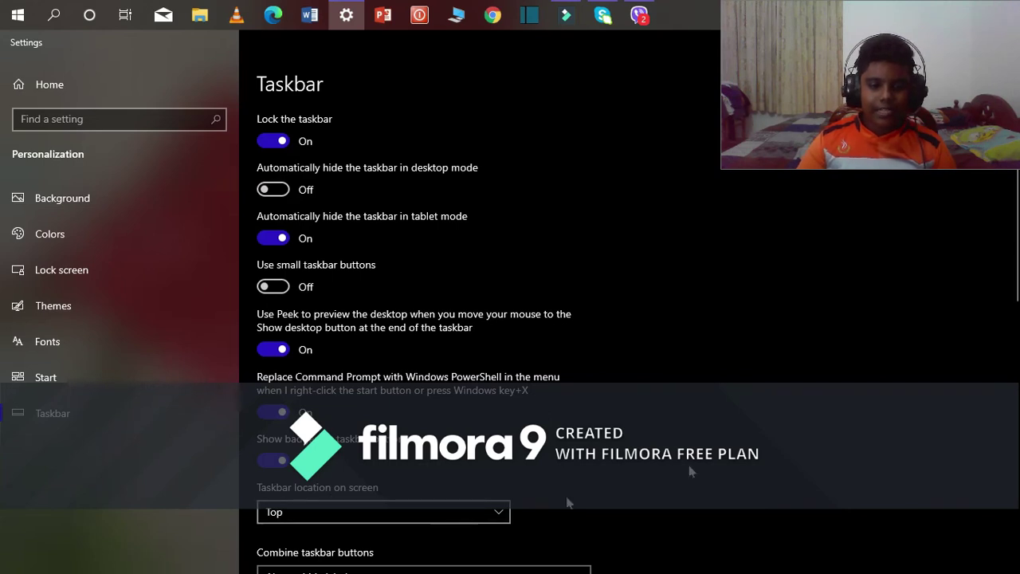
{"action": "scroll", "coordinate": [1008, 303], "scroll_direction": "down", "scroll_amount": 2}
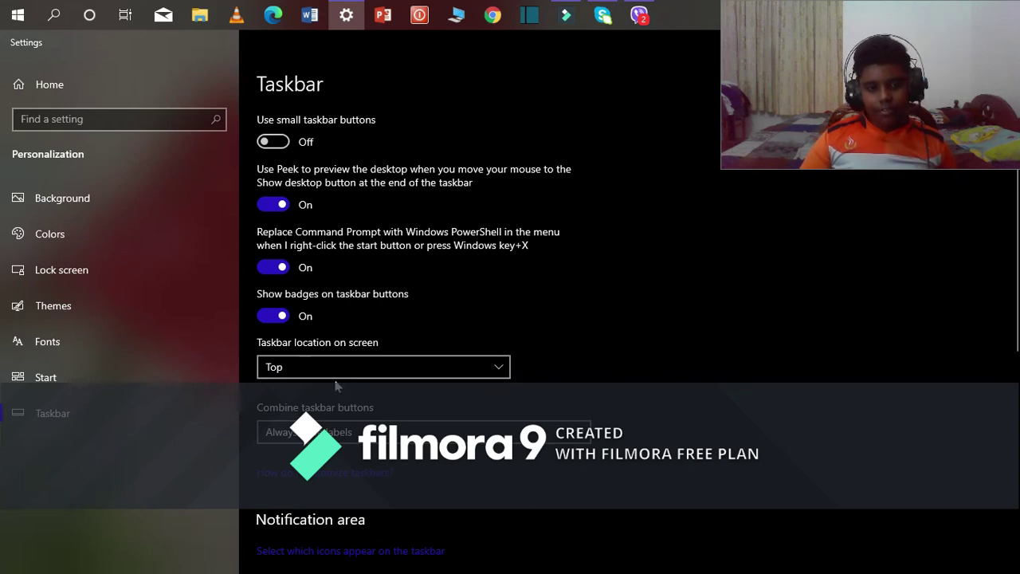
Step: Try the taskbar on other screen edges by setting its location to Right and to Bottom
{"action": "left_click", "coordinate": [422, 368]}
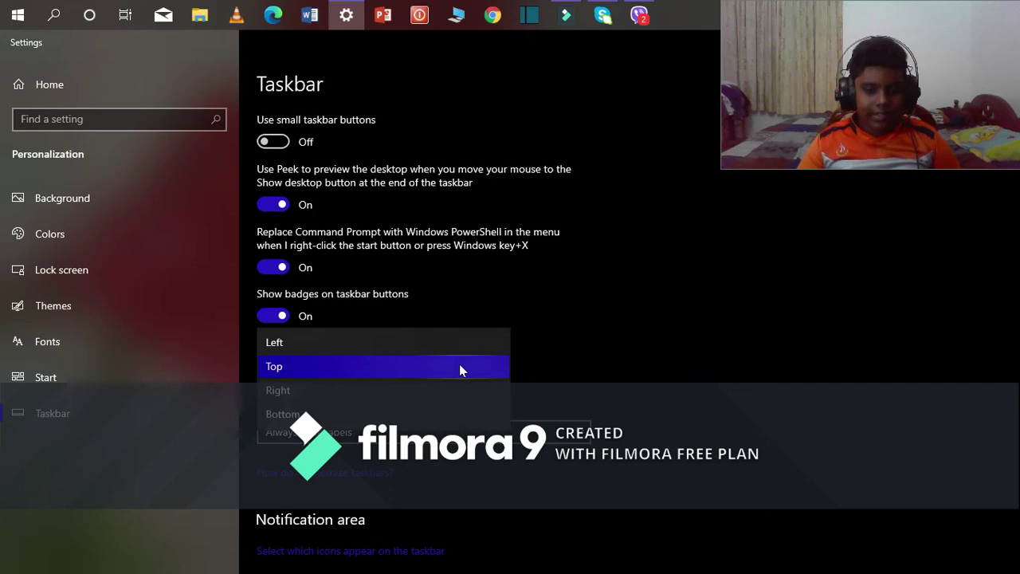
{"action": "left_click", "coordinate": [405, 391]}
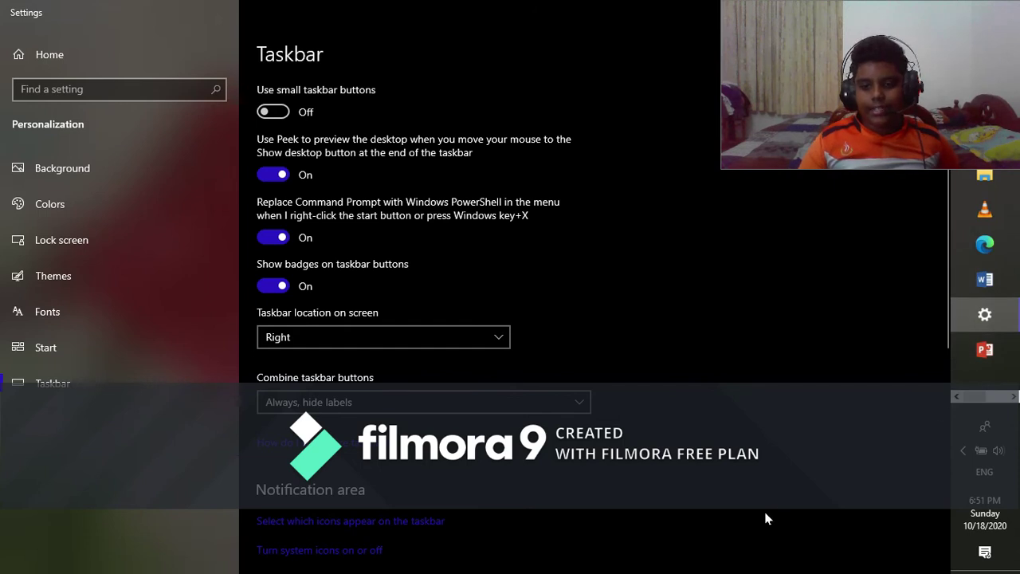
{"action": "left_click", "coordinate": [399, 336]}
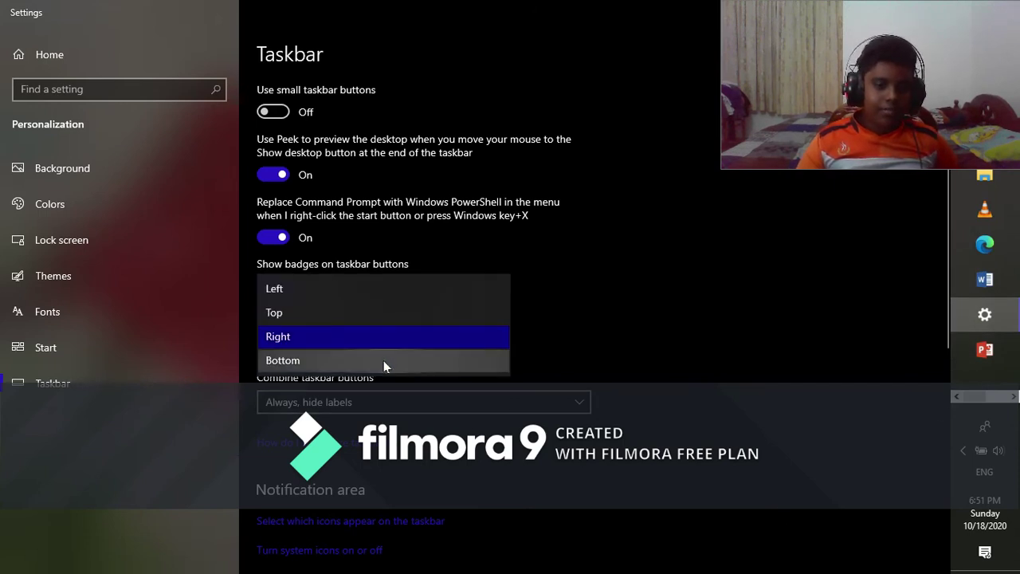
{"action": "left_click", "coordinate": [383, 361]}
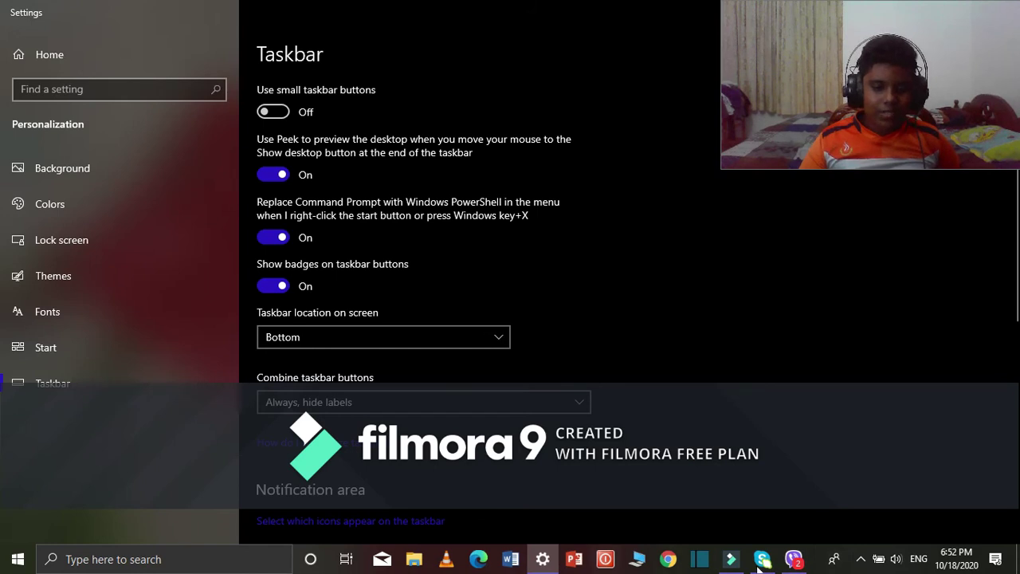
Step: Set the taskbar location on screen back to Top
{"action": "left_click", "coordinate": [397, 333]}
{"action": "left_click", "coordinate": [406, 285]}
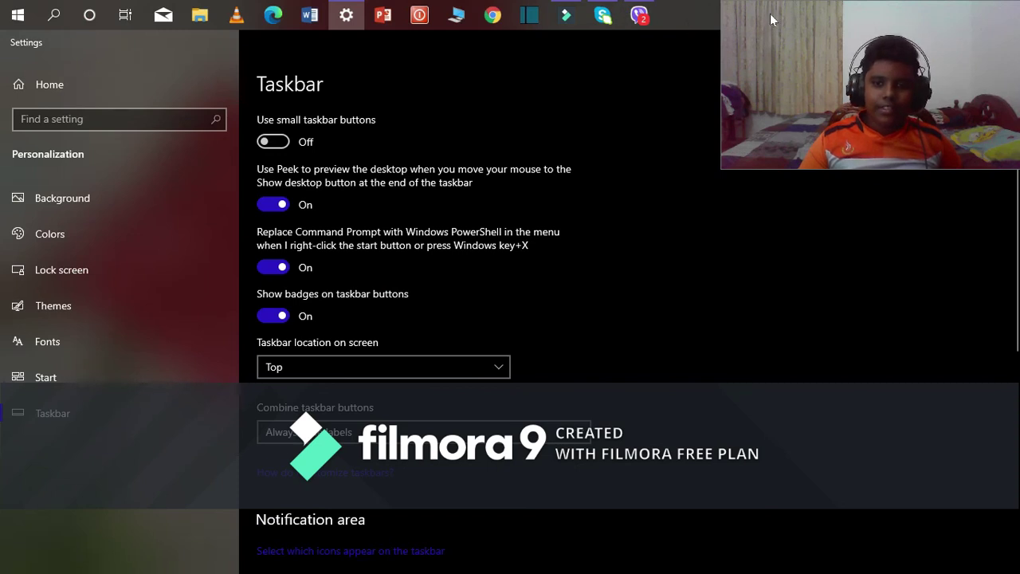
{"action": "left_click_drag", "start_coordinate": [770, 16], "coordinate": [745, 116]}
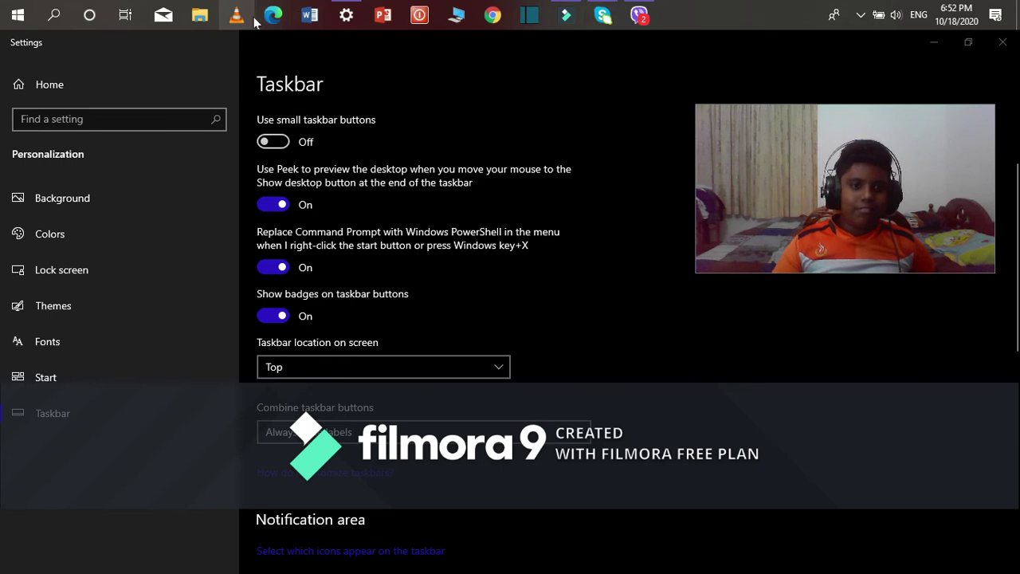
{"action": "left_click_drag", "start_coordinate": [809, 132], "coordinate": [837, 32]}
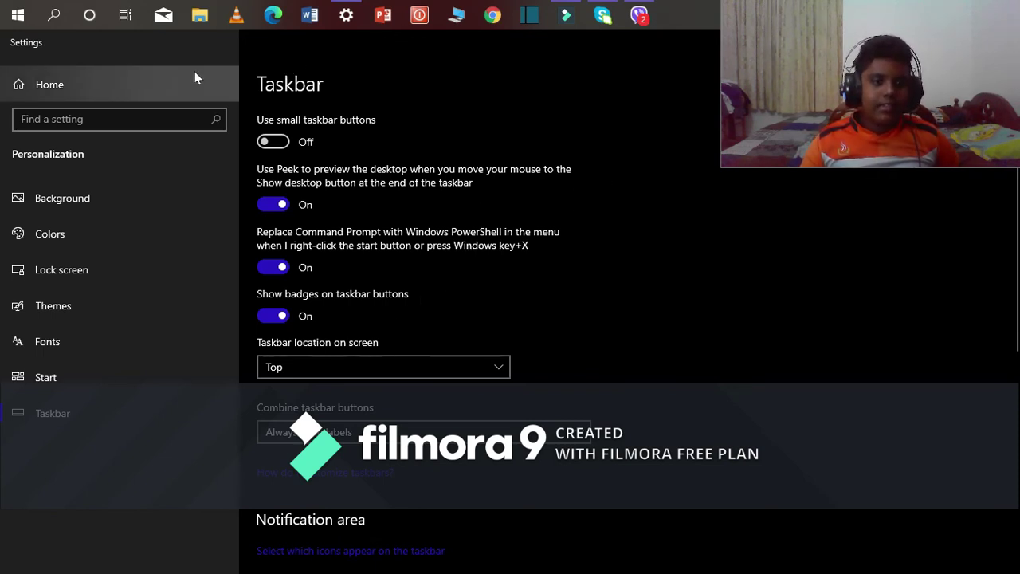
Step: Minimize all open windows to show the desktop
{"action": "key", "text": "super+d"}
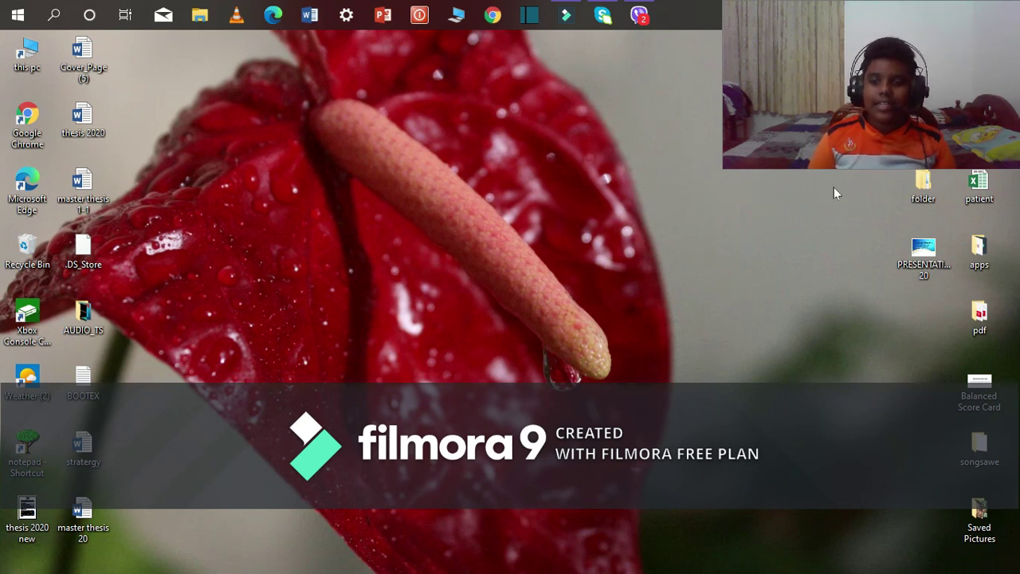